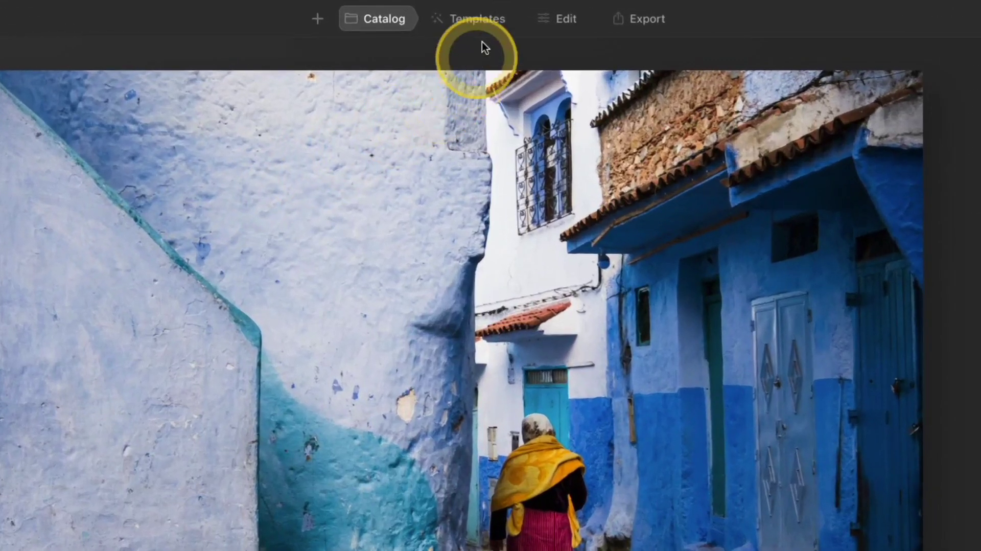
# - Open the Templates section for the blue-walled alley photo
pyautogui.click(485, 11)
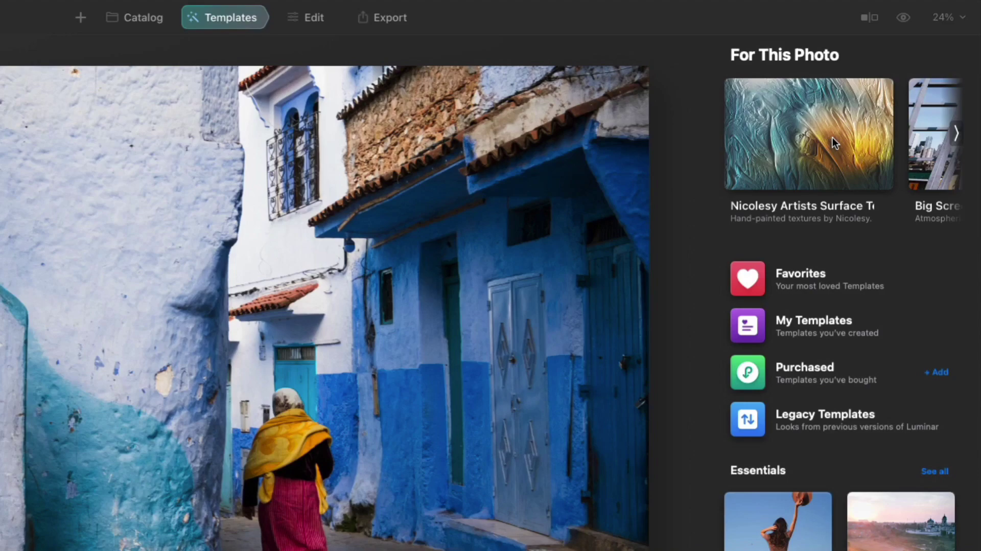
# - Scroll the For This Photo carousel past Big Screen to Urban Style
pyautogui.hscroll(5, 833, 138)
pyautogui.hscroll(5, 833, 141)
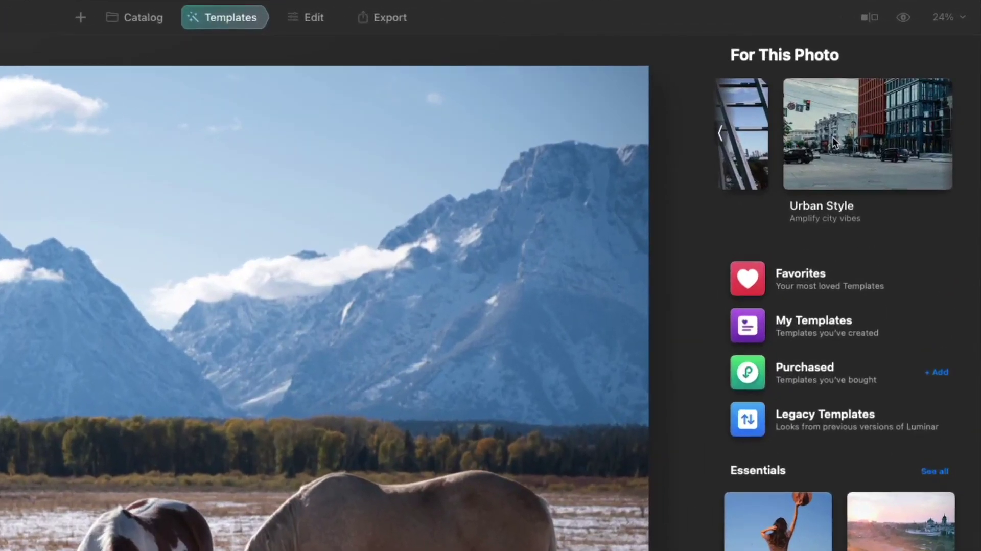
# - Compare For This Photo suggestions for the horses, portrait and alley photos, then scroll toward Essentials
pyautogui.hscroll(3, 832, 137)
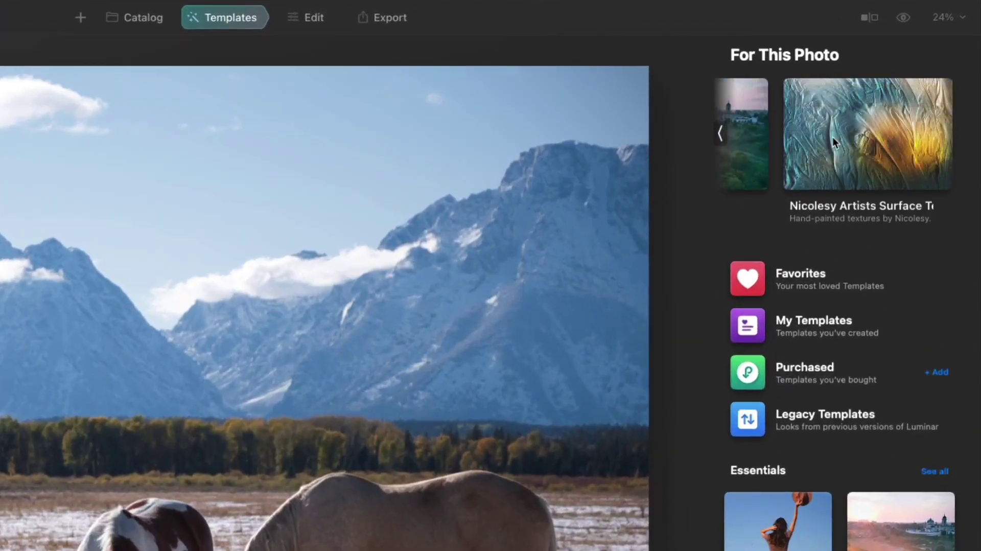
pyautogui.hscroll(-3, 825, 135)
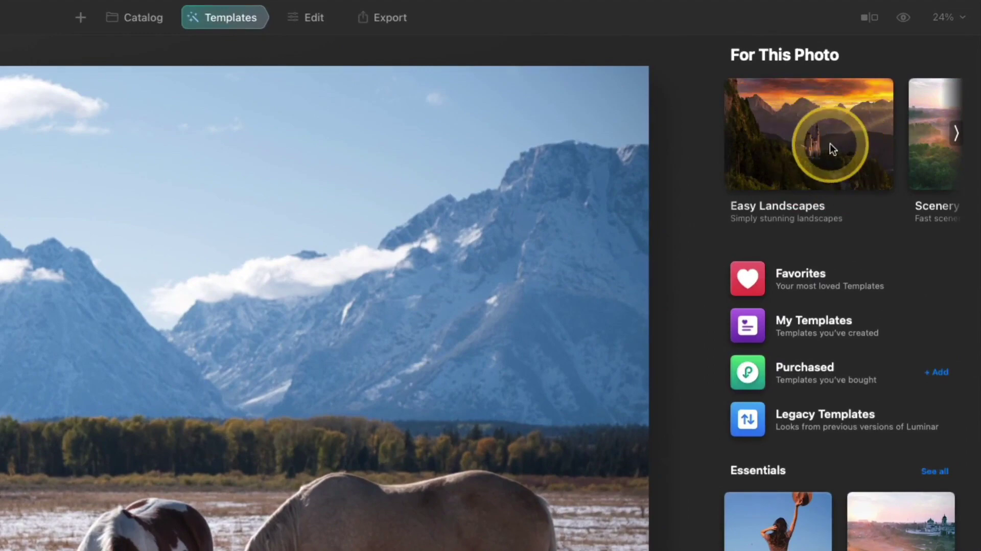
pyautogui.hscroll(3, 829, 143)
pyautogui.hscroll(-3, 831, 146)
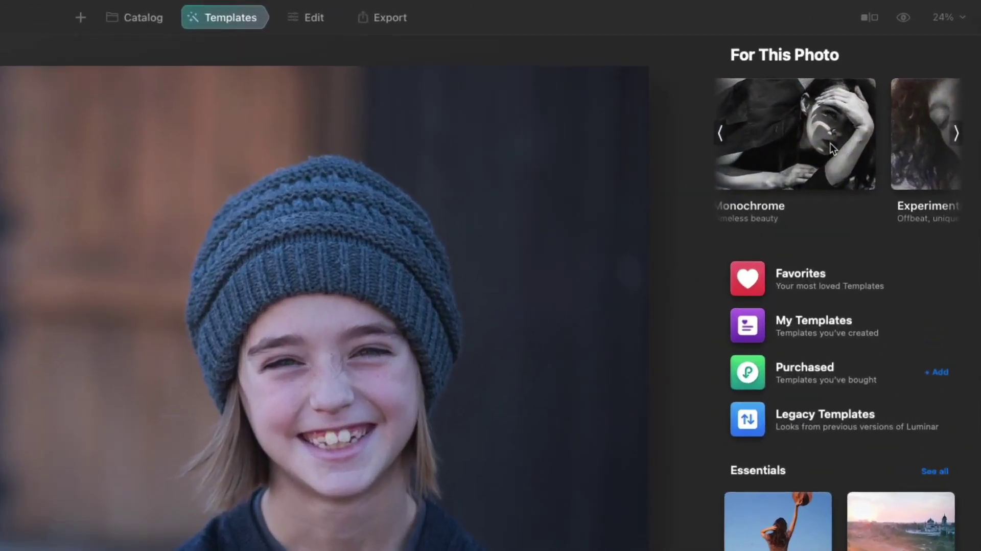
pyautogui.hscroll(-1, 831, 148)
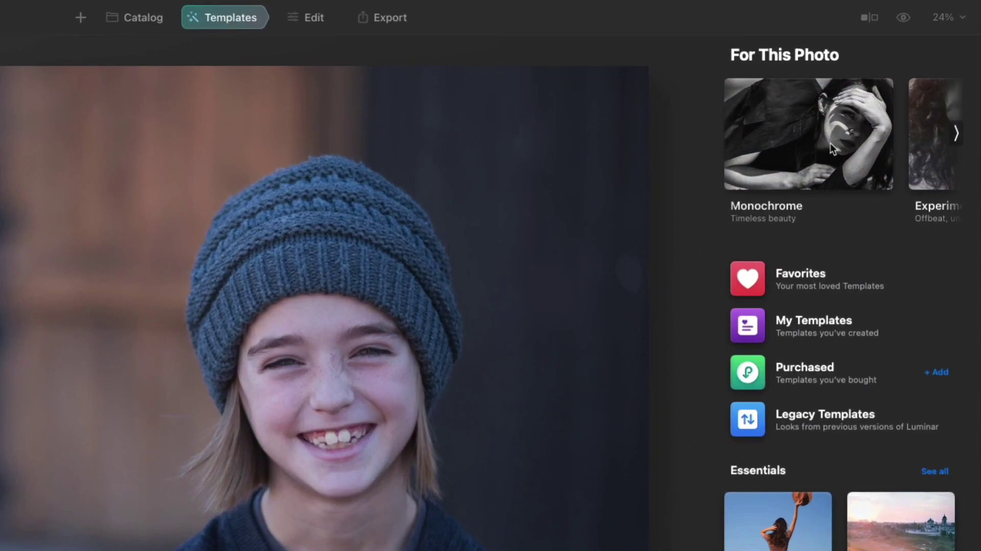
pyautogui.hscroll(5, 830, 148)
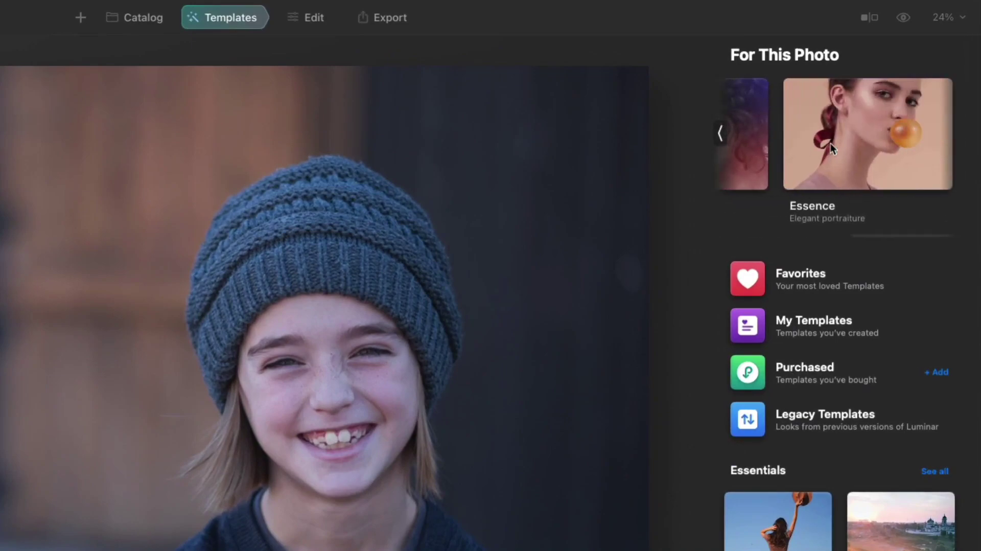
pyautogui.hscroll(-4, 829, 143)
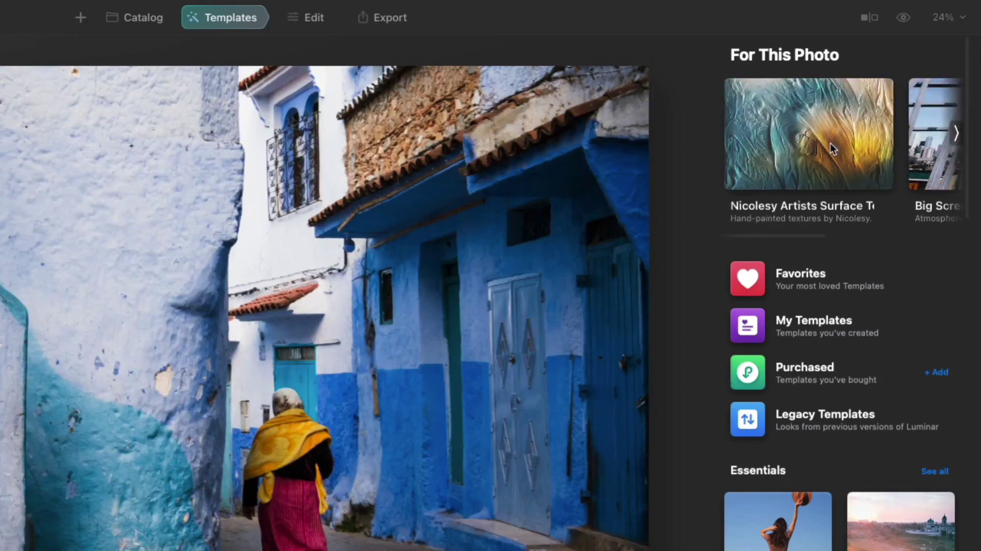
pyautogui.scroll(-2, 829, 143)
pyautogui.scroll(-2, 830, 143)
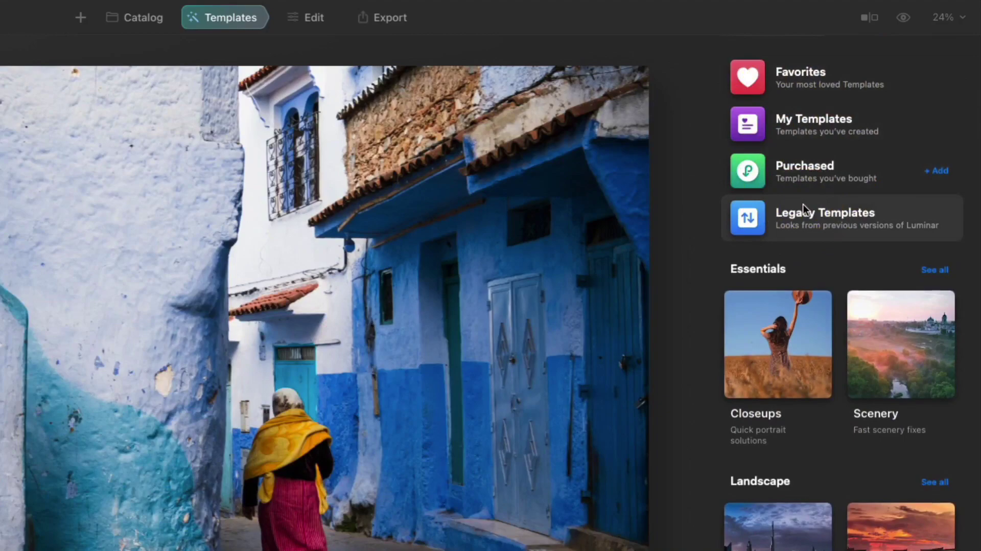
# - Scroll past Essentials, Landscape, Mother Nature, Cinematic, Lifestyle and Aerial to All Categories
pyautogui.scroll(-3, 802, 204)
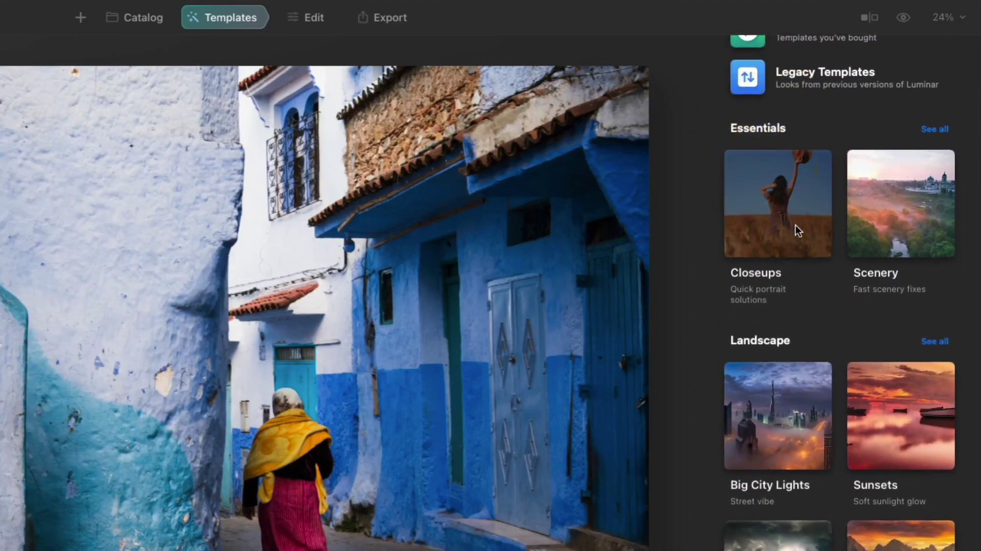
pyautogui.scroll(-4, 780, 154)
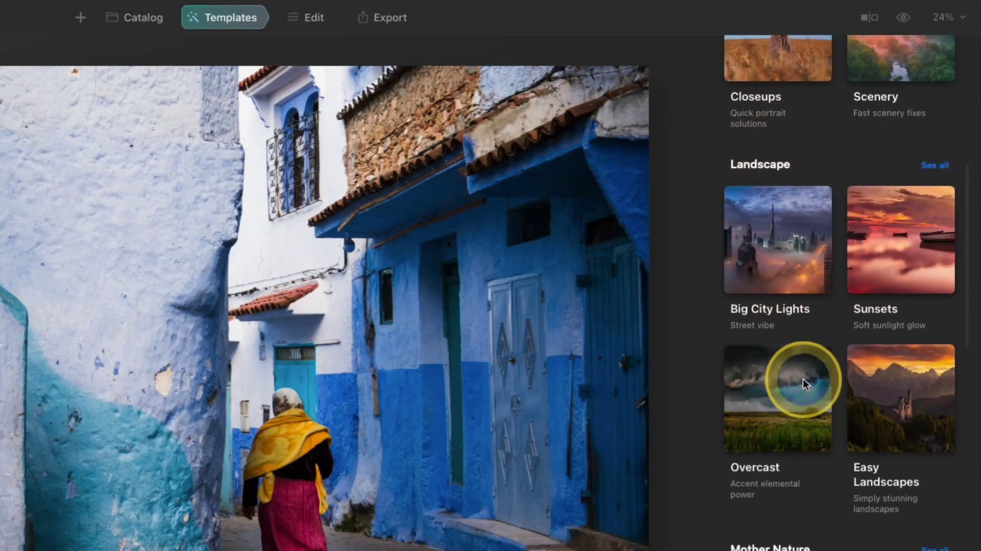
pyautogui.scroll(-5, 803, 379)
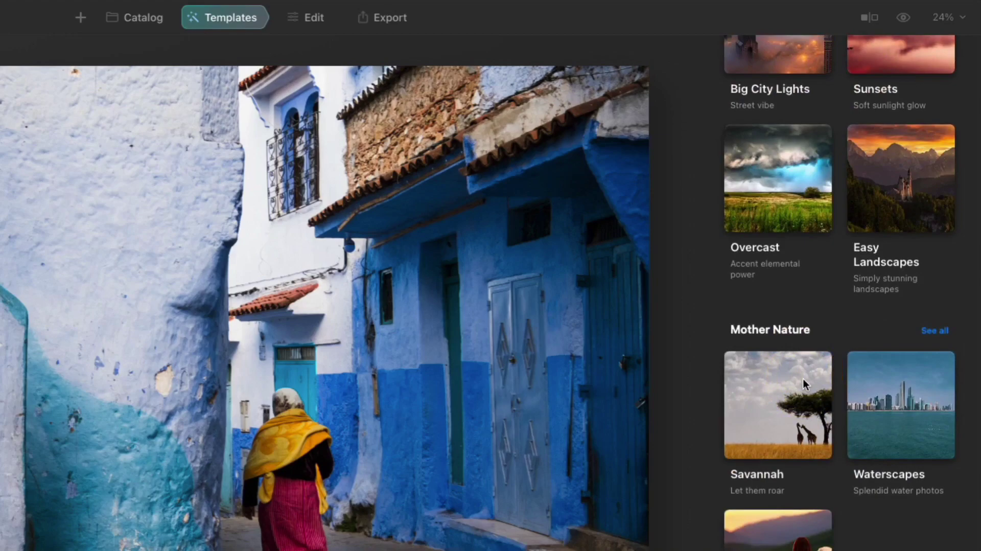
pyautogui.scroll(-20, 804, 378)
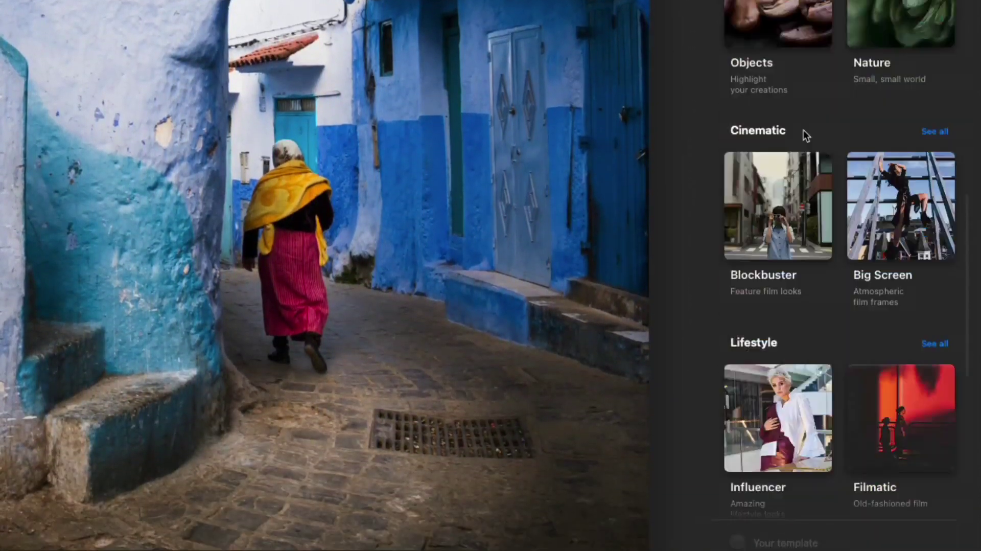
pyautogui.scroll(-6, 803, 102)
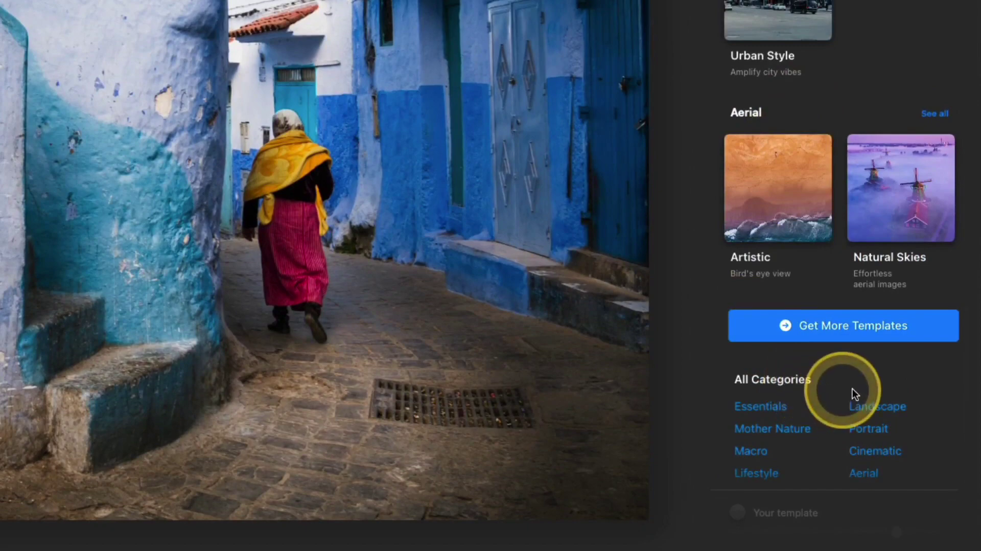
# - Browse Cinematic's Big Screen collection, then return to the top of the Templates home
pyautogui.click(874, 450)
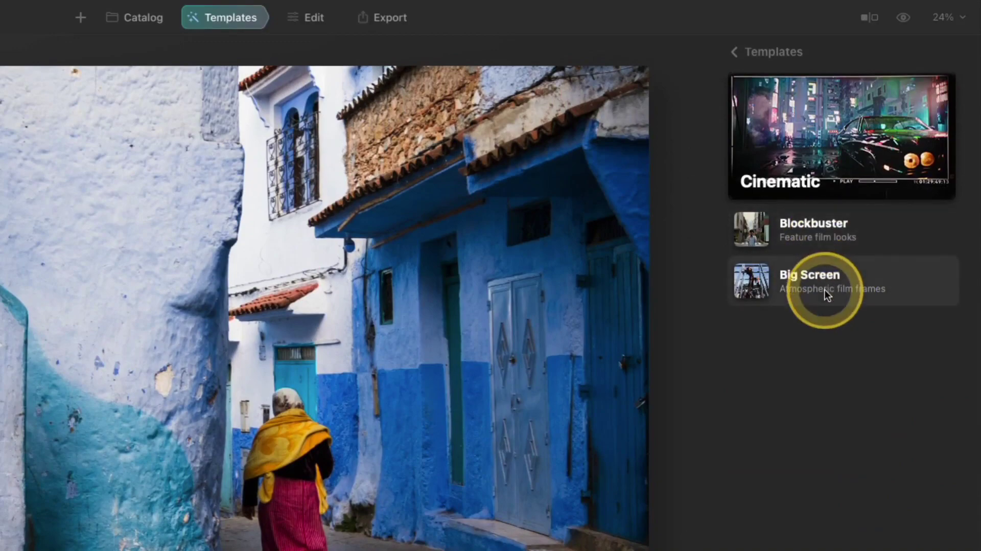
pyautogui.click(825, 286)
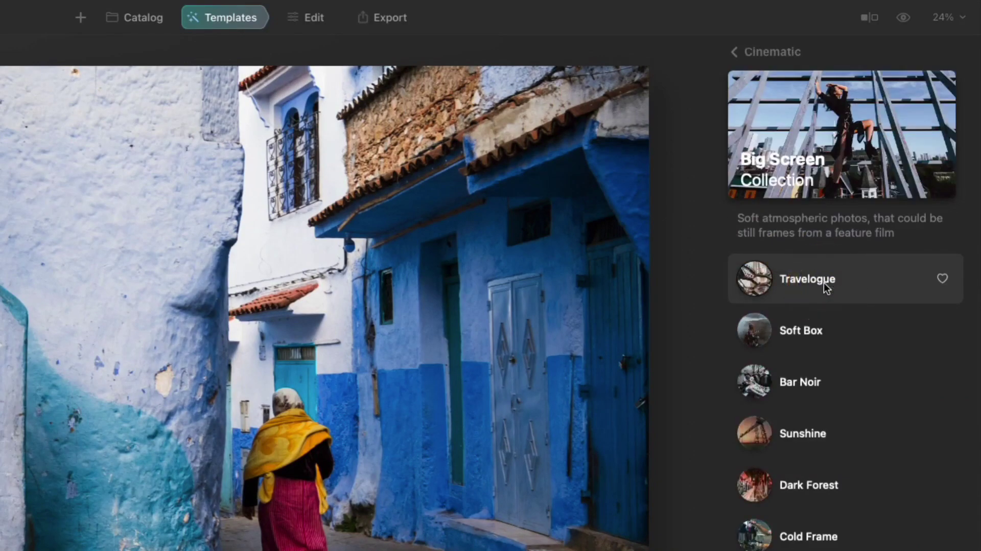
pyautogui.click(738, 51)
pyautogui.click(738, 51)
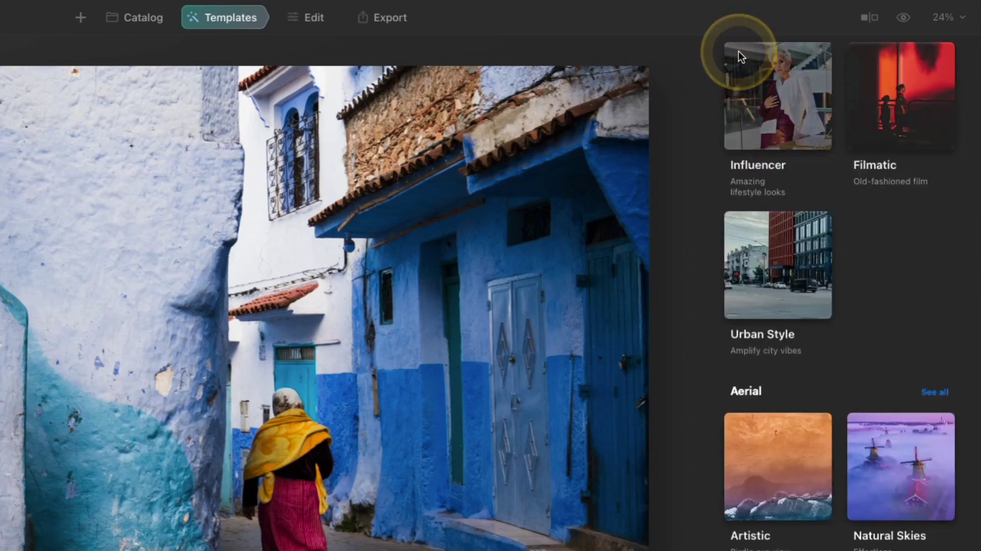
pyautogui.scroll(-8, 865, 333)
pyautogui.scroll(10, 866, 332)
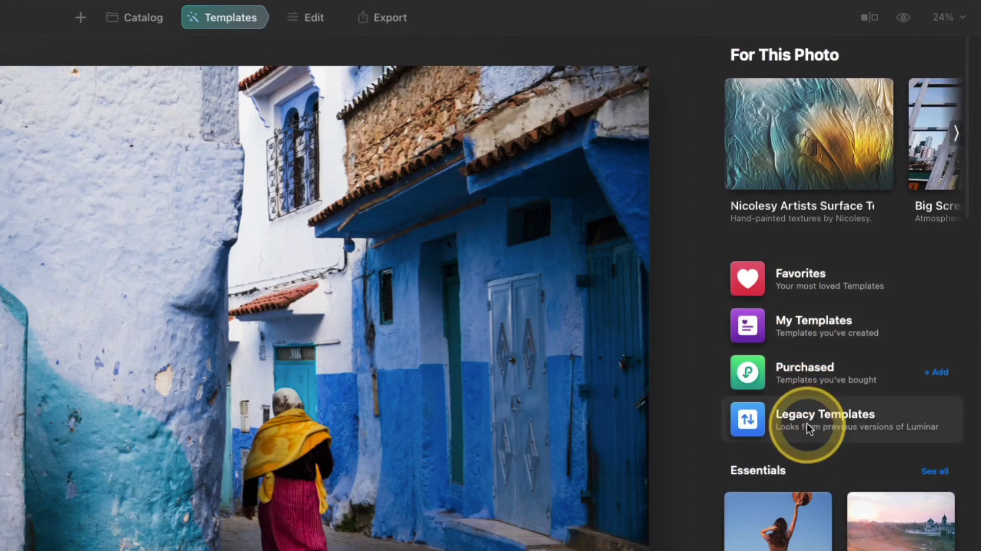
# - Remove Artists Surface 02 from the Favorites list
pyautogui.click(825, 276)
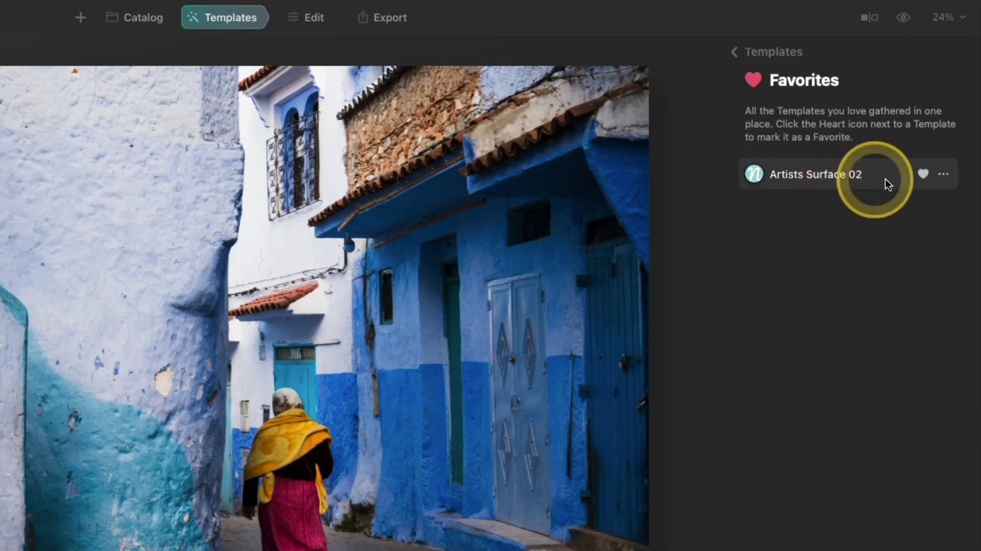
pyautogui.click(924, 174)
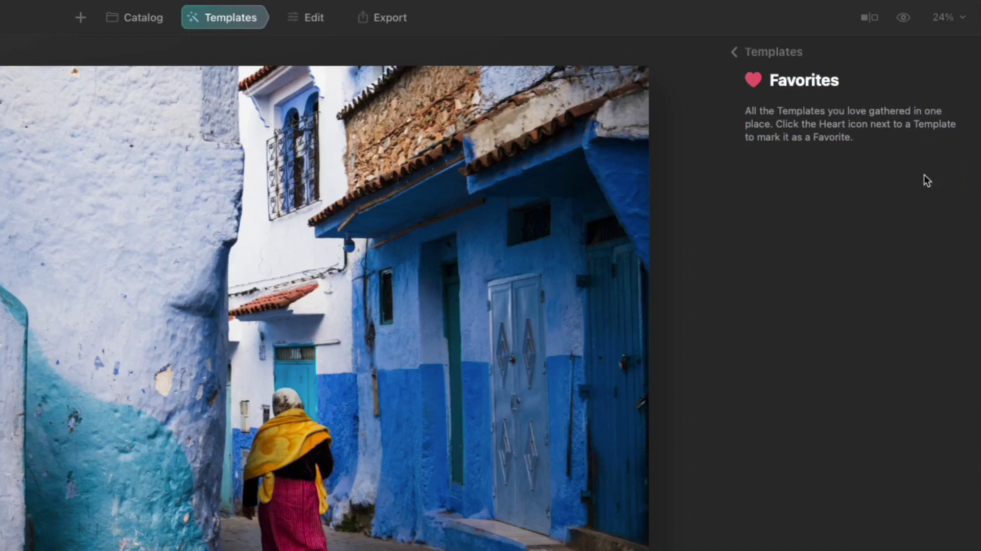
pyautogui.click(775, 51)
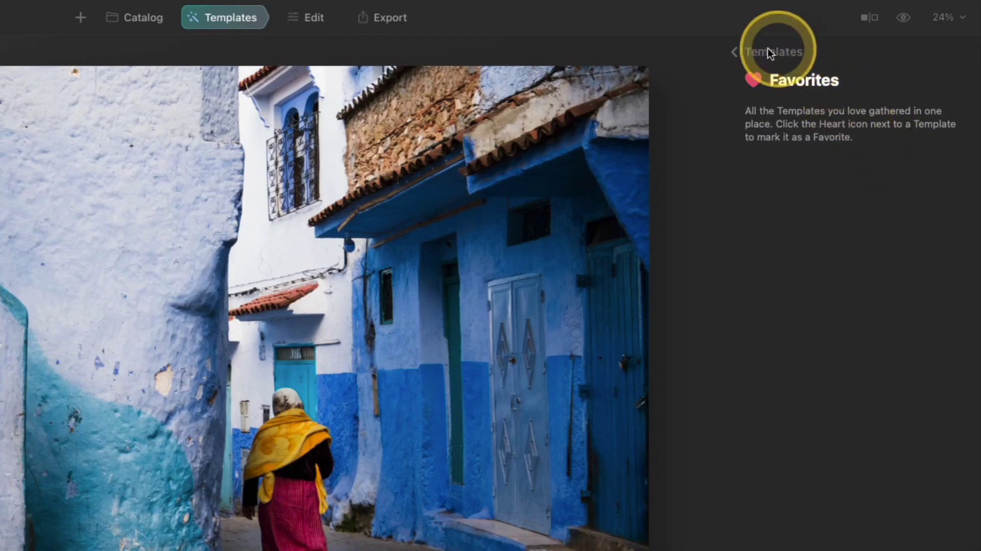
# - In Nicolesy Artists Surface Textures, mark Artists Surface 02, 04 and 07 as favorites
pyautogui.click(790, 138)
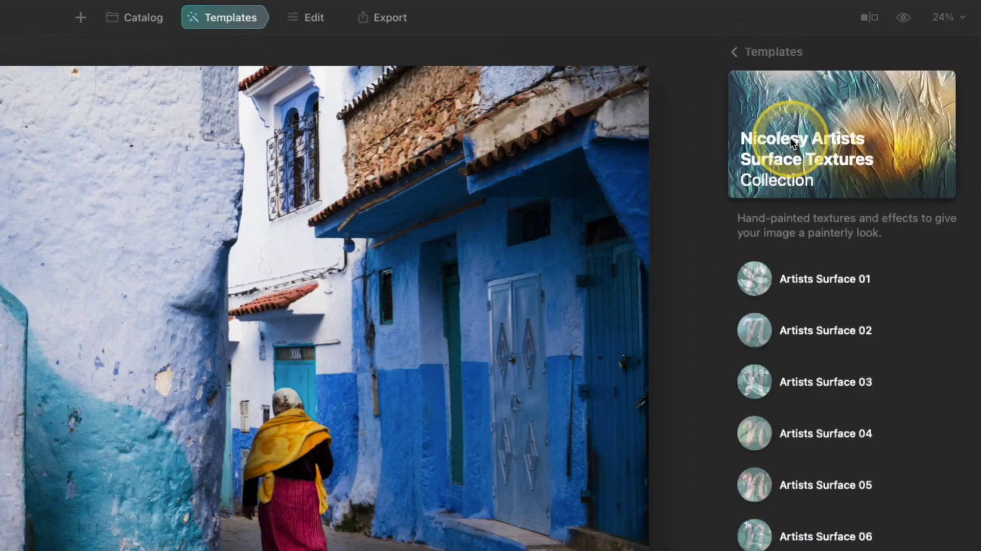
pyautogui.click(791, 139)
pyautogui.click(853, 315)
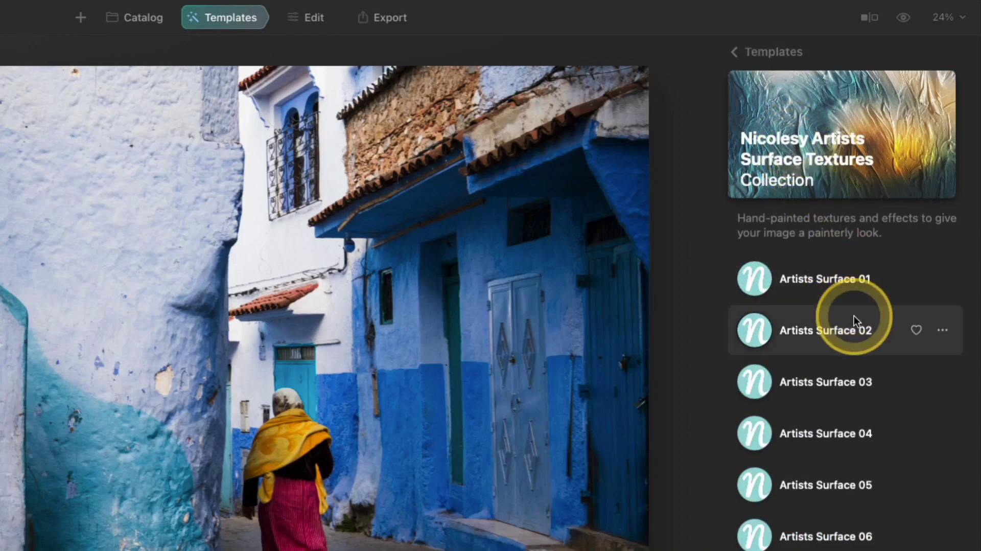
pyautogui.click(915, 330)
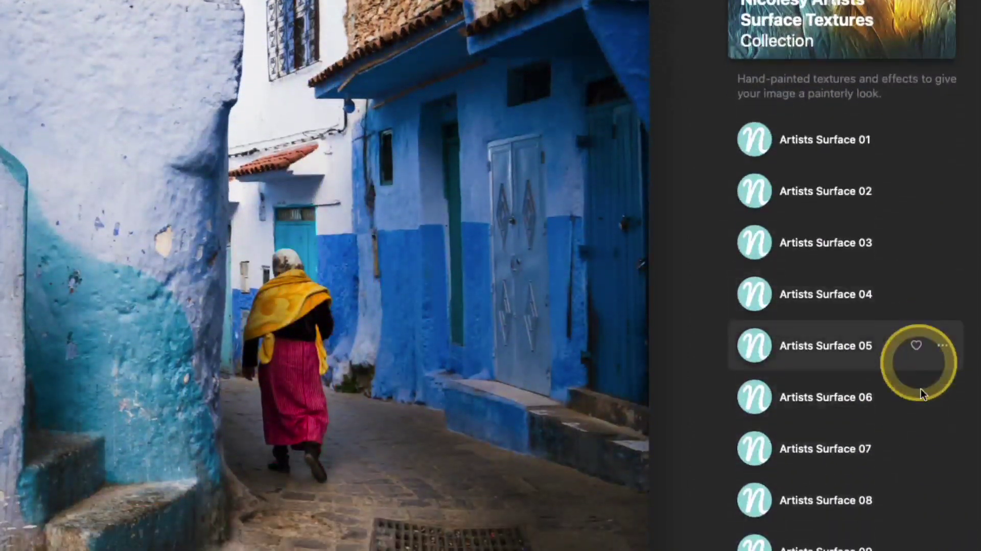
pyautogui.click(916, 448)
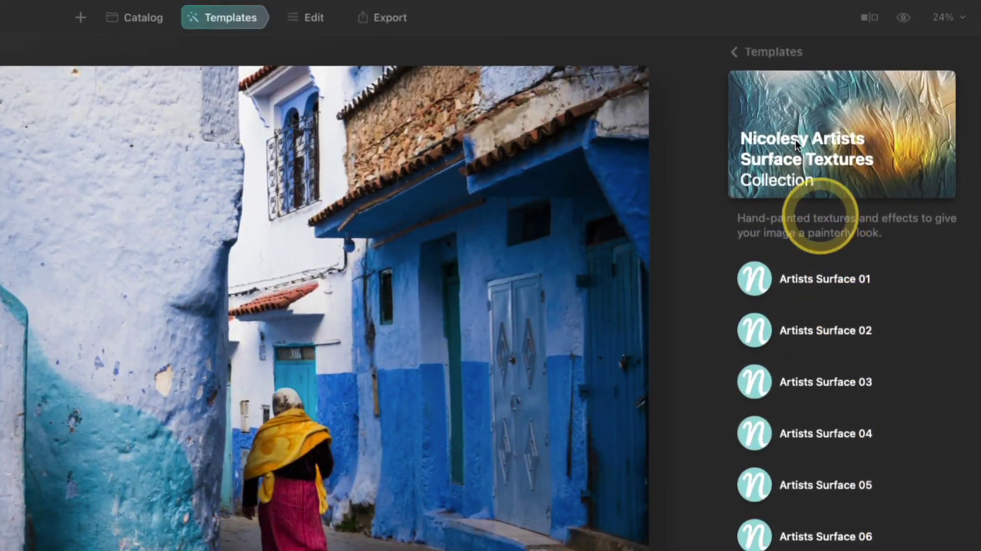
pyautogui.click(754, 56)
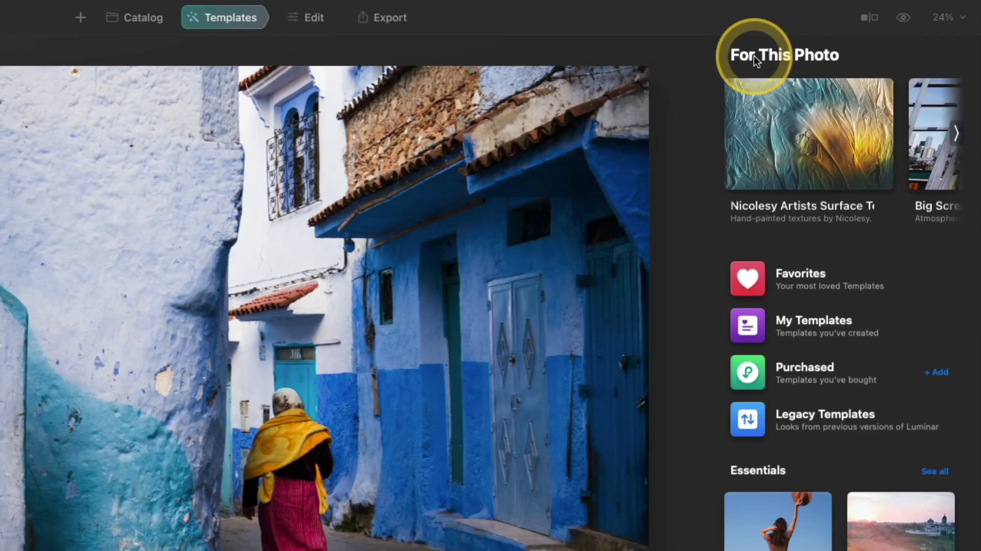
# - Check the three favorite textures, then view My Templates with 'Old photo with snow'
pyautogui.click(840, 292)
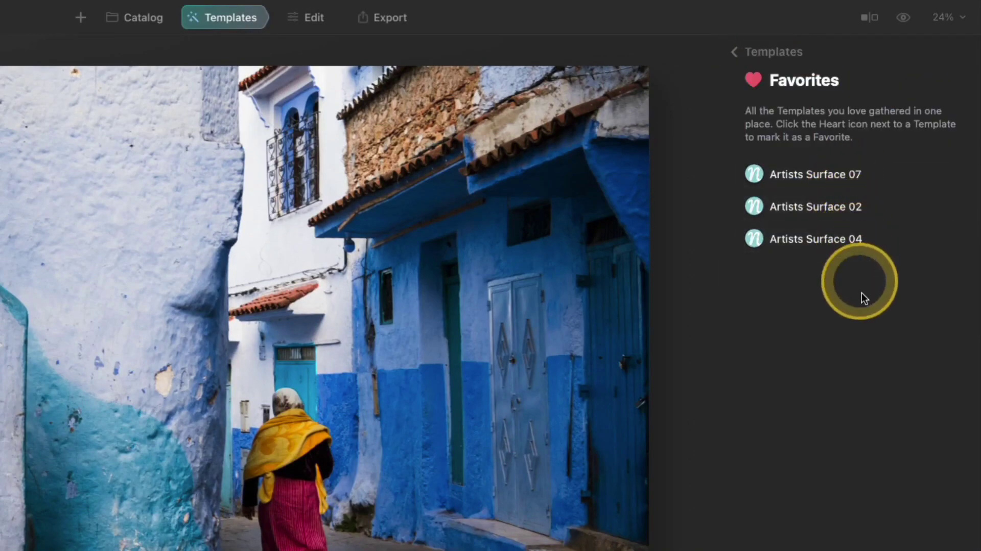
pyautogui.click(740, 52)
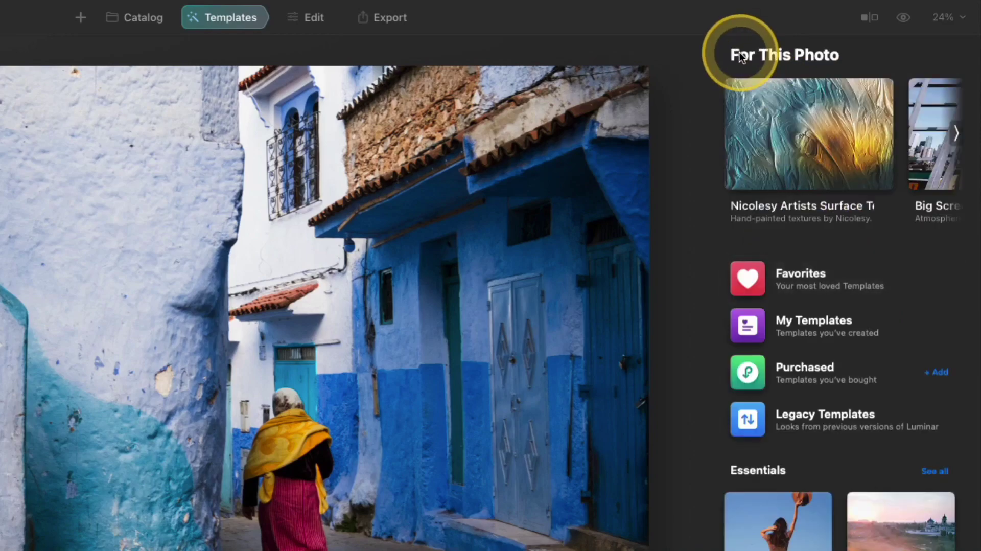
pyautogui.click(826, 330)
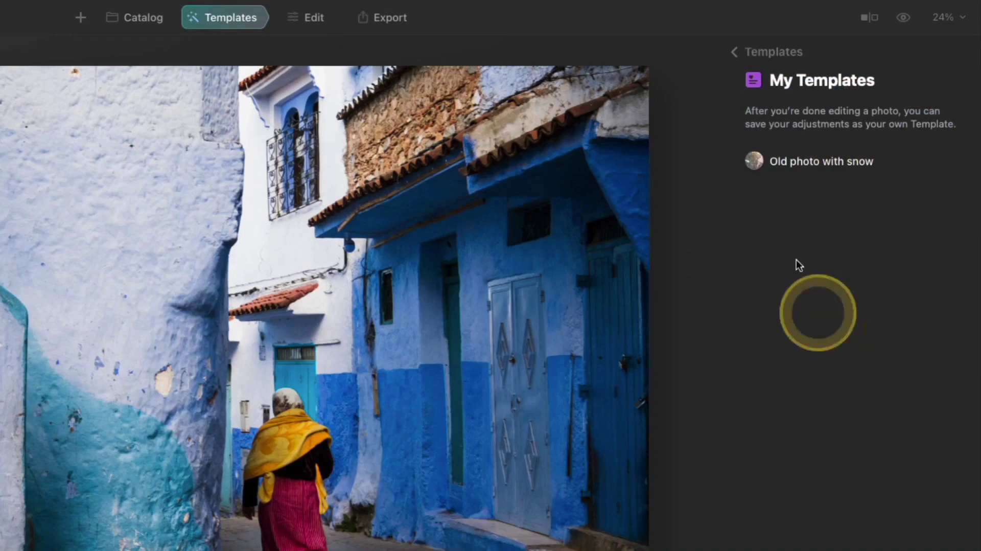
# - Open Purchased templates and scroll down to the Nicolesy Artists Surface Textures collection
pyautogui.click(743, 50)
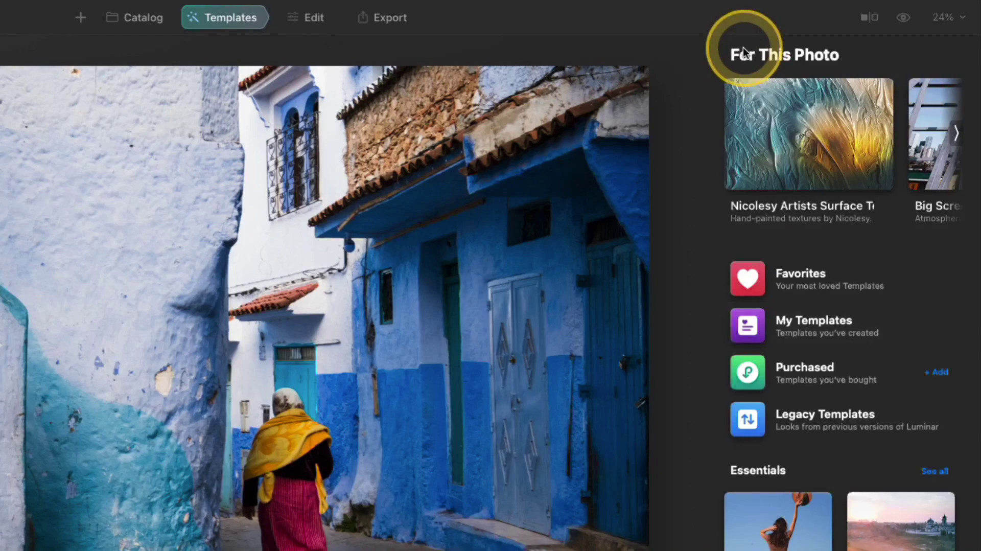
pyautogui.click(802, 369)
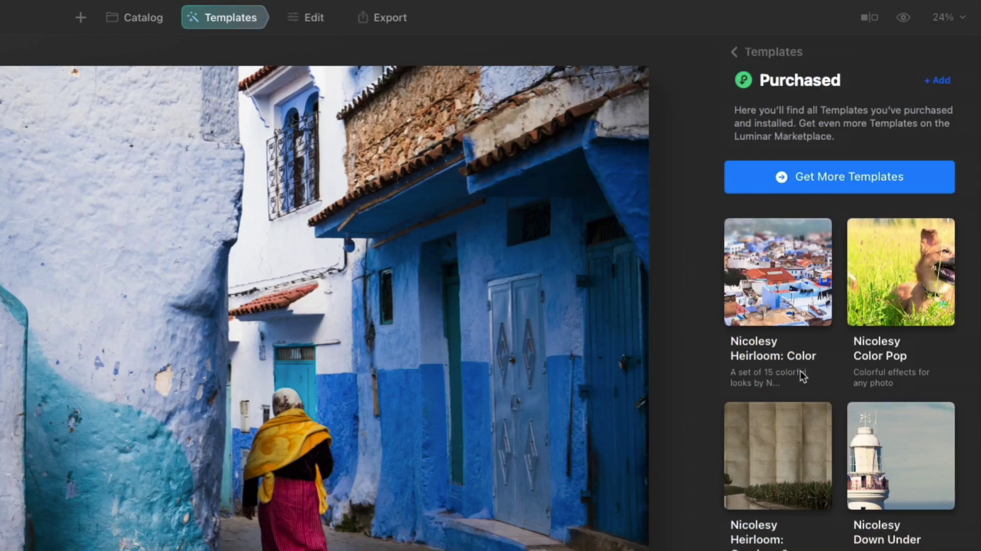
pyautogui.scroll(-15, 801, 375)
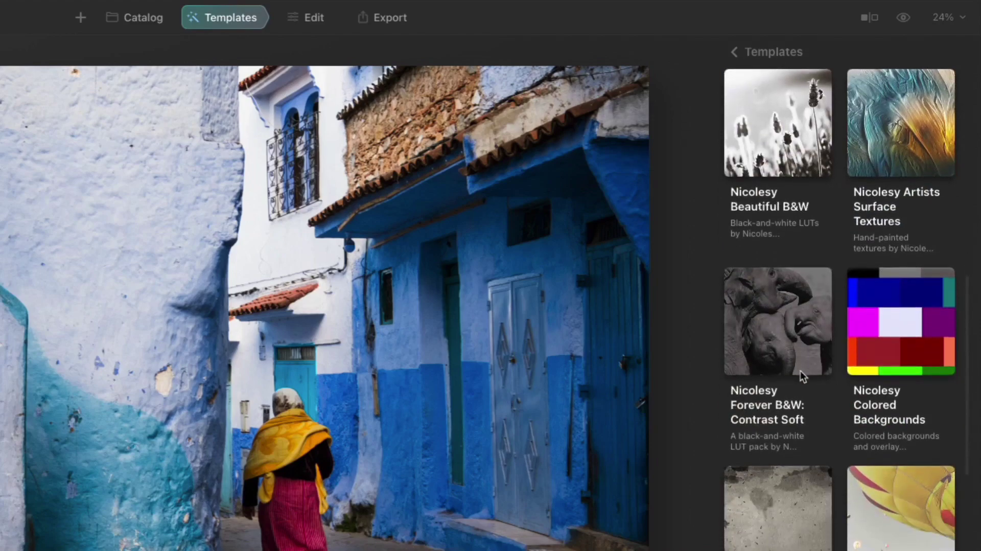
pyautogui.scroll(-5, 800, 370)
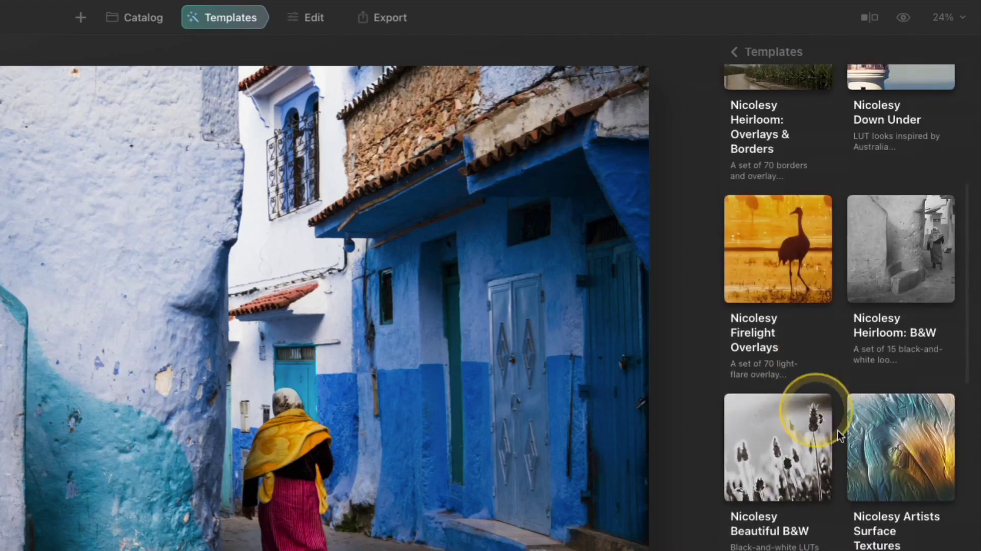
pyautogui.click(893, 458)
# - Scroll through the Artists Surface Textures list, then go back via Purchased to Templates
pyautogui.click(895, 456)
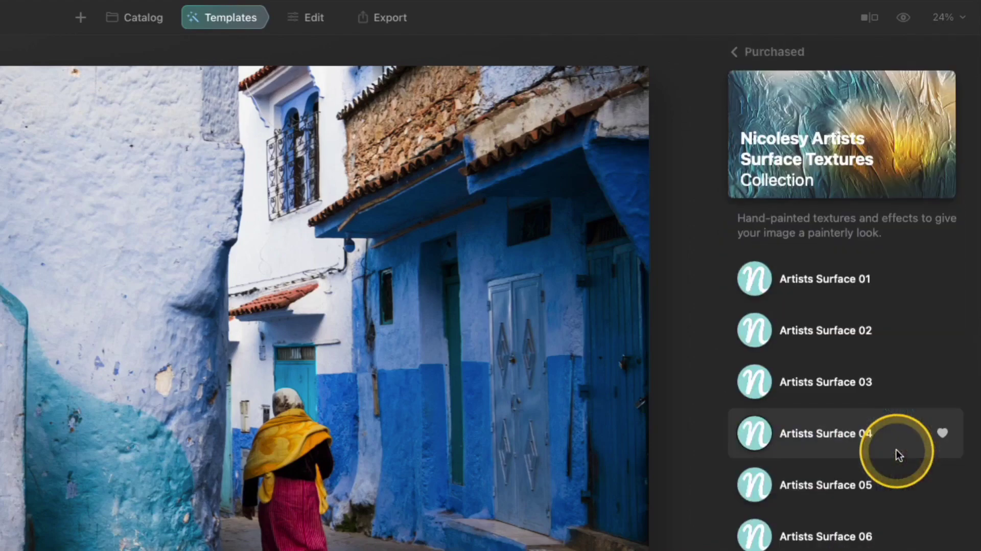
pyautogui.scroll(-20, 898, 455)
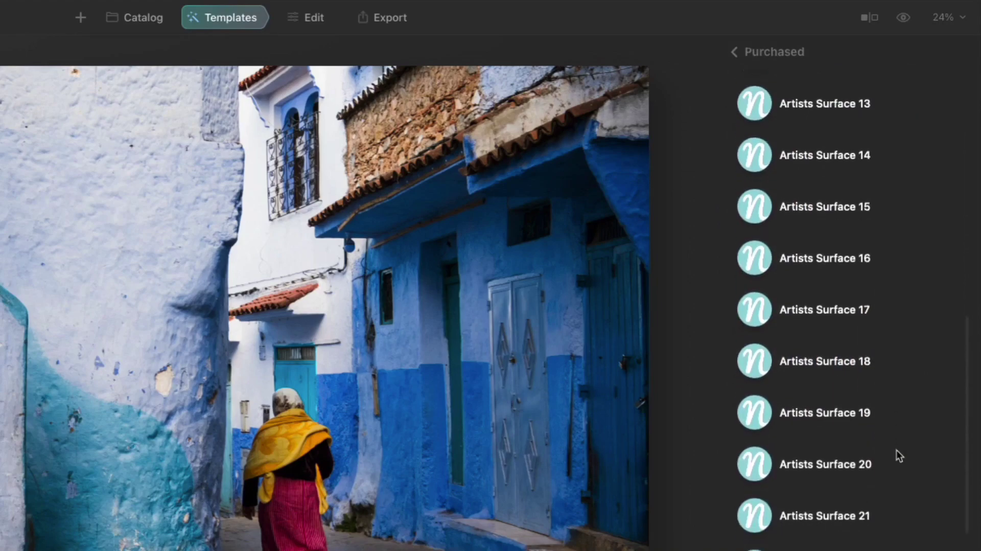
pyautogui.scroll(-3, 896, 450)
pyautogui.scroll(20, 896, 450)
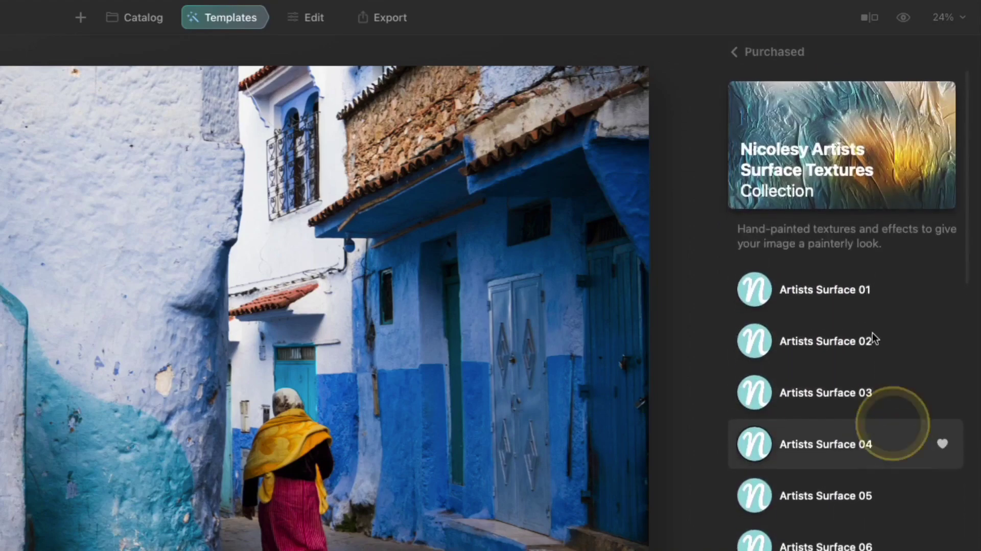
pyautogui.click(776, 79)
pyautogui.click(740, 52)
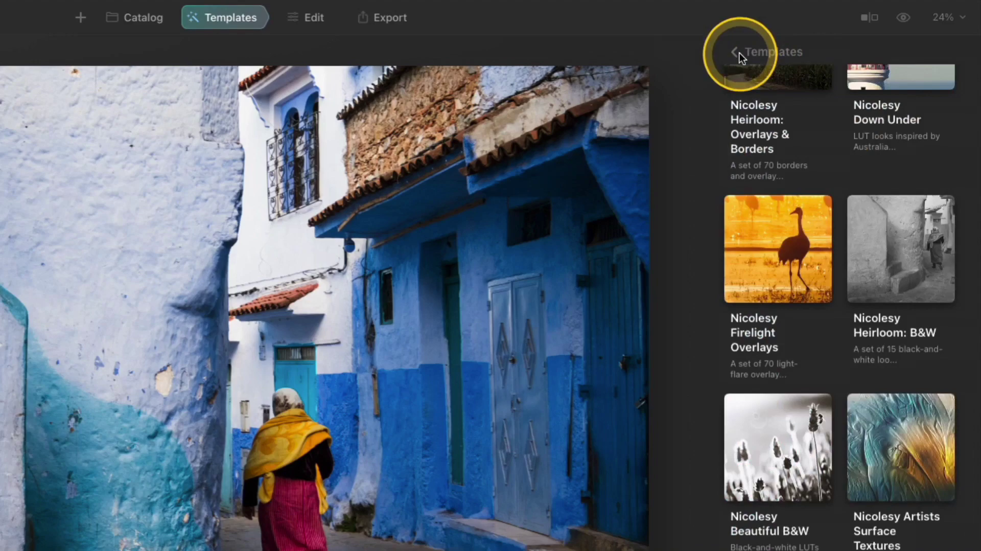
pyautogui.scroll(10, 828, 190)
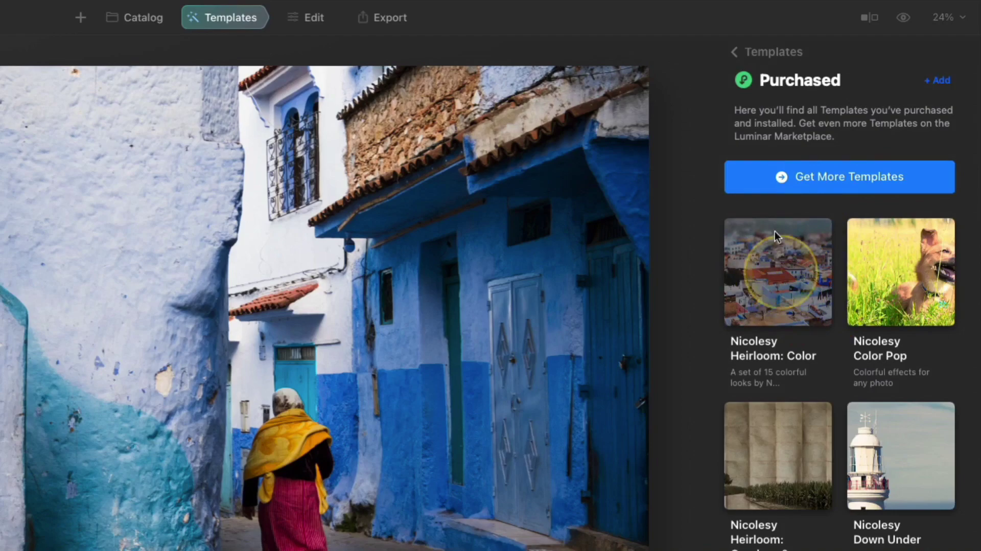
pyautogui.click(743, 55)
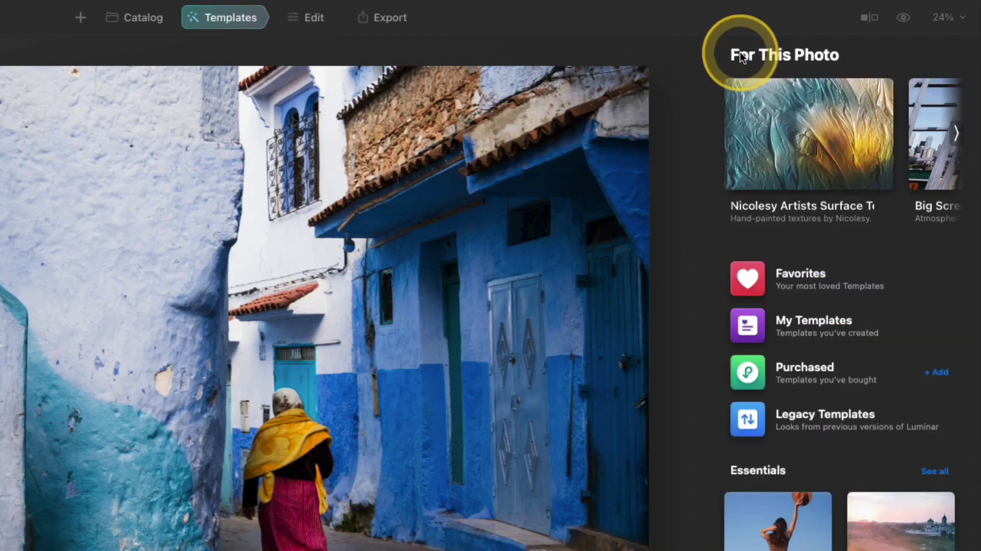
# - View the empty Legacy Templates page, then switch to the Edit section
pyautogui.click(841, 418)
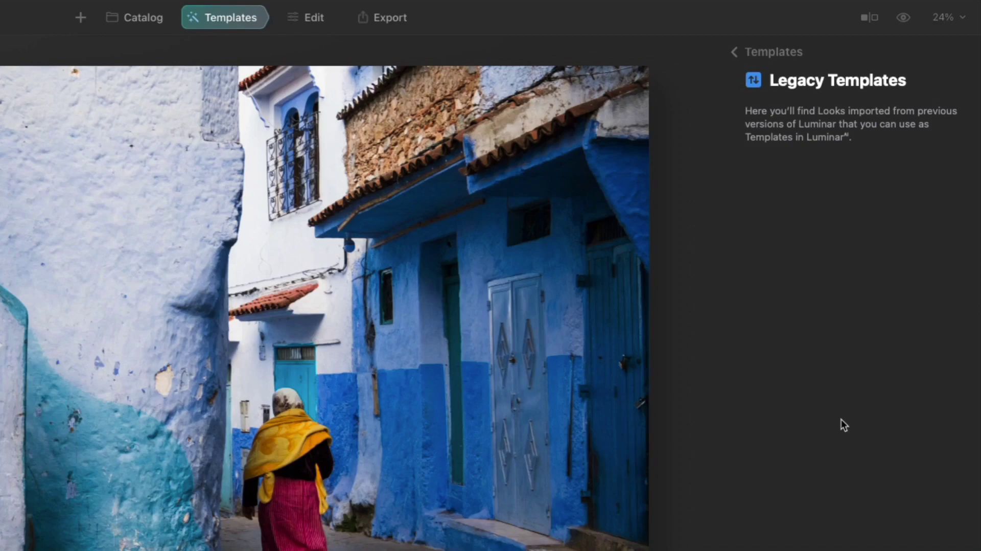
pyautogui.click(740, 54)
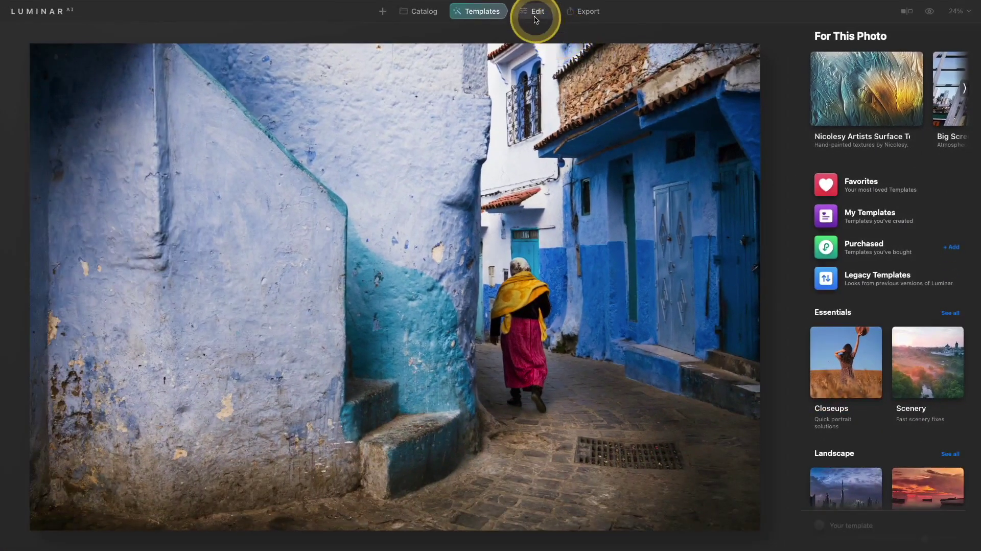
pyautogui.click(534, 16)
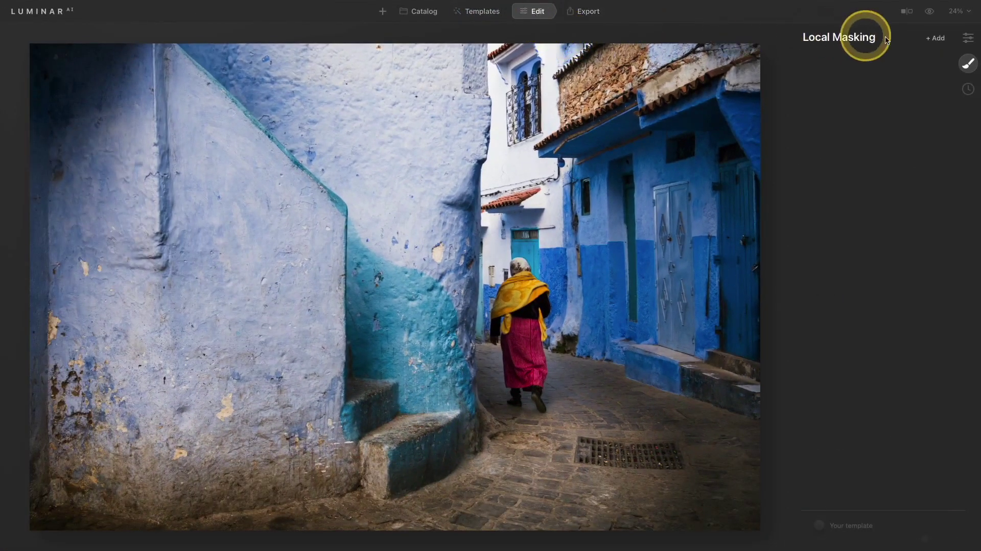
# - Turn the alley photo black and white with Convert to B&W, then return to Templates
pyautogui.click(967, 38)
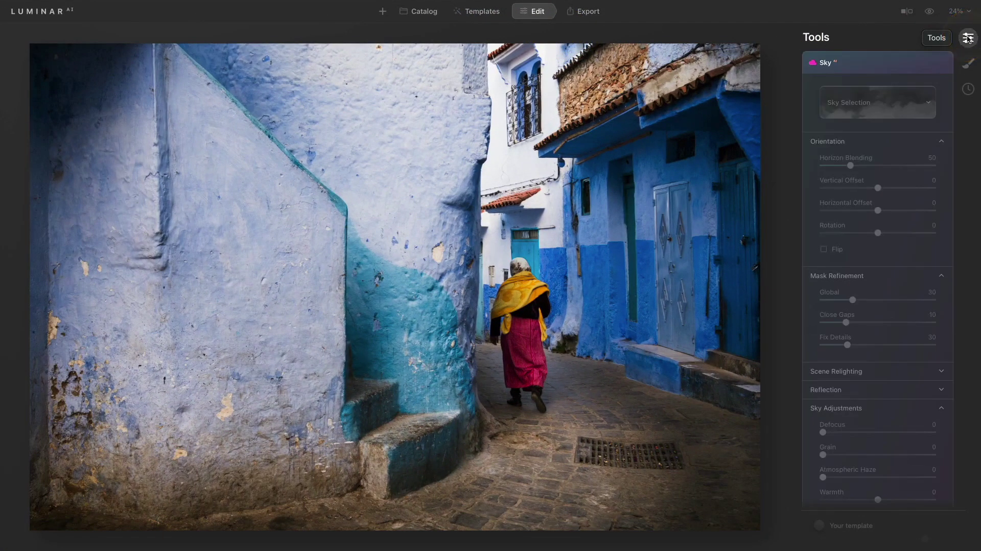
pyautogui.click(882, 62)
pyautogui.scroll(3, 878, 131)
pyautogui.scroll(5, 881, 133)
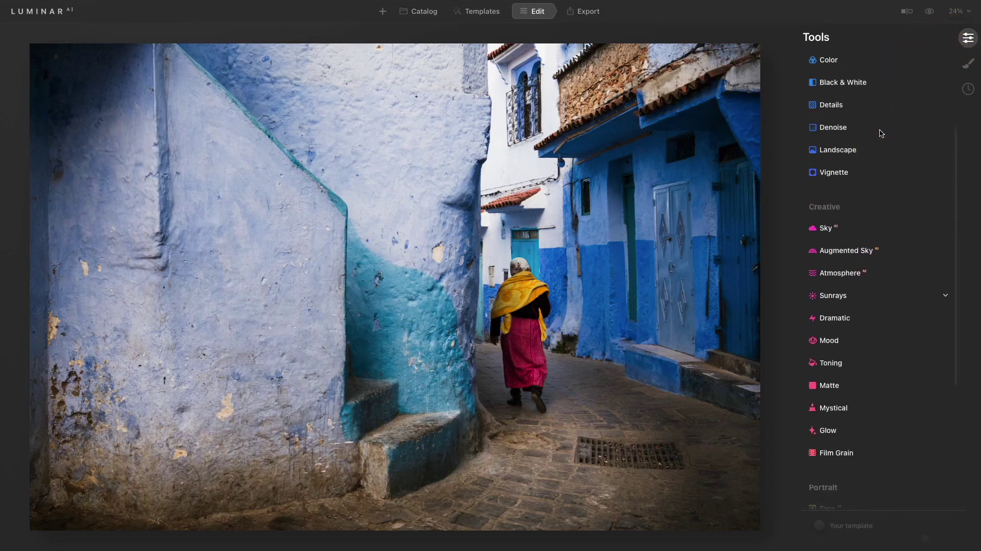
pyautogui.click(863, 156)
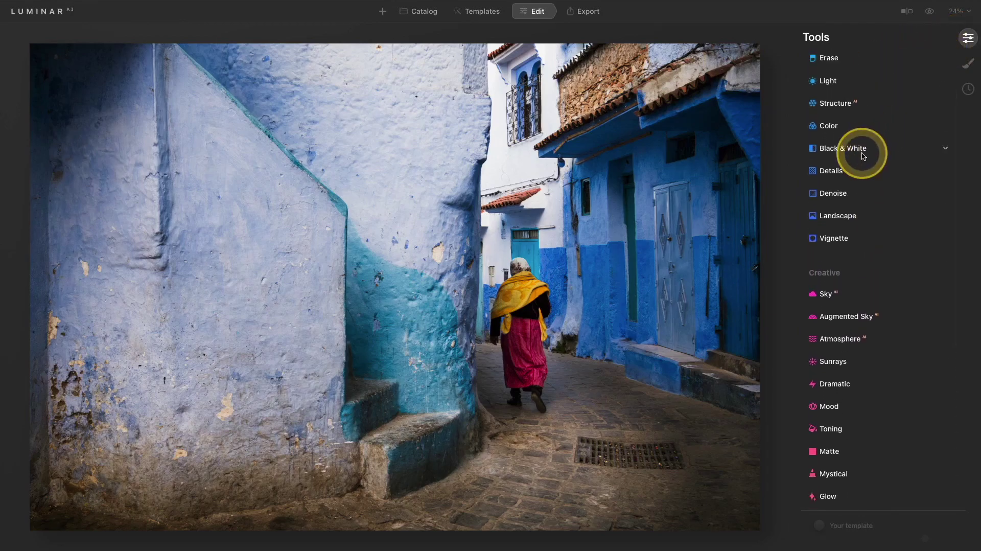
pyautogui.click(877, 175)
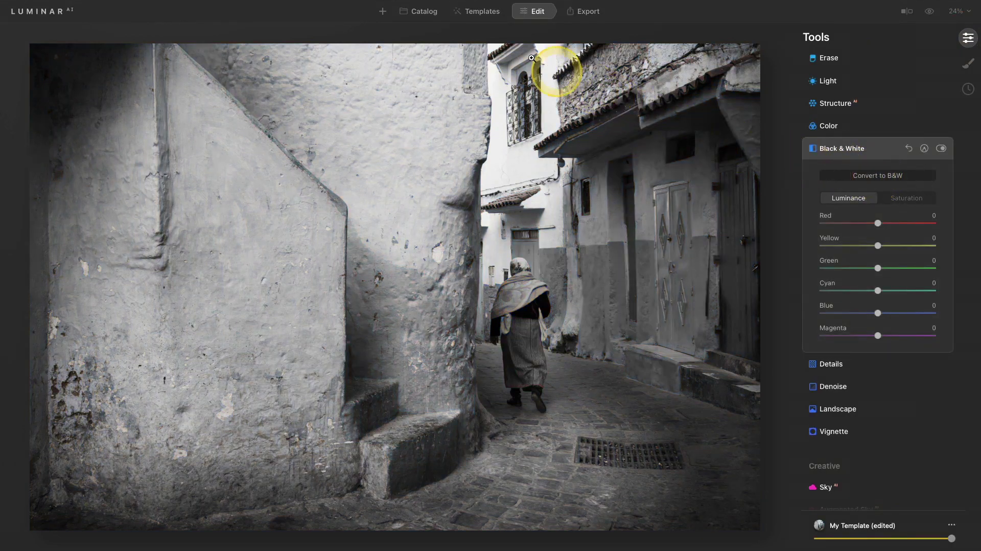
pyautogui.click(479, 18)
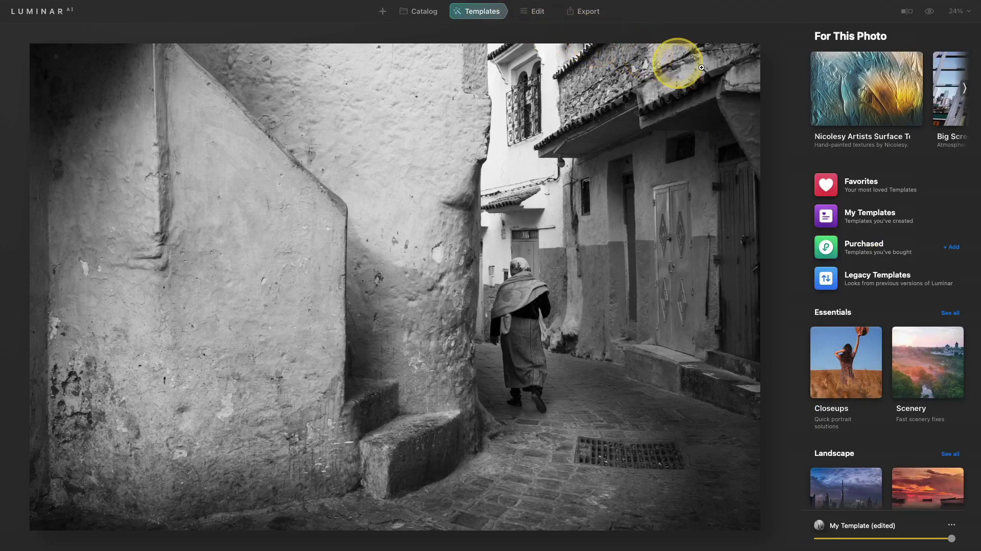
# - Apply Artists Surface 02 from the Nicolesy Artists Surface Textures collection and show the Edit tools
pyautogui.click(874, 82)
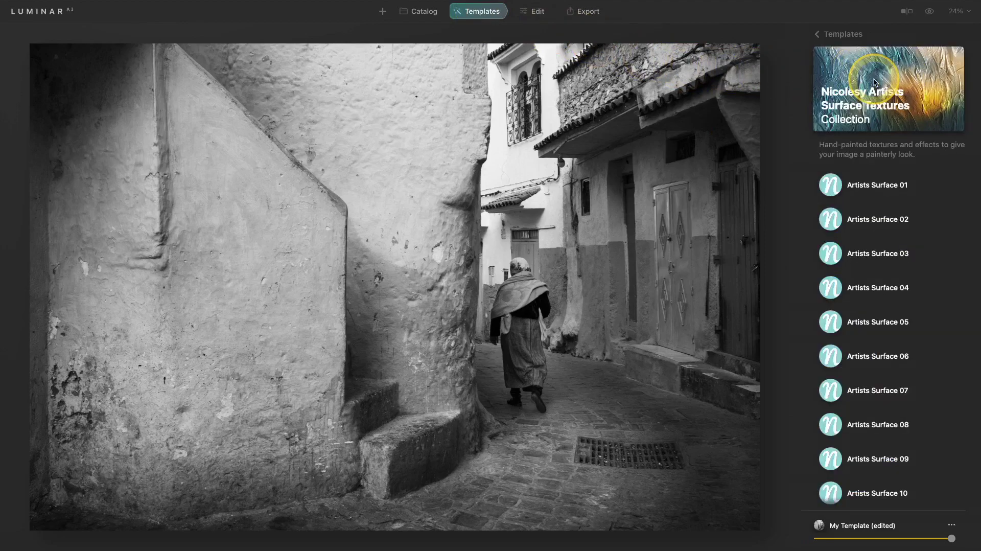
pyautogui.click(878, 219)
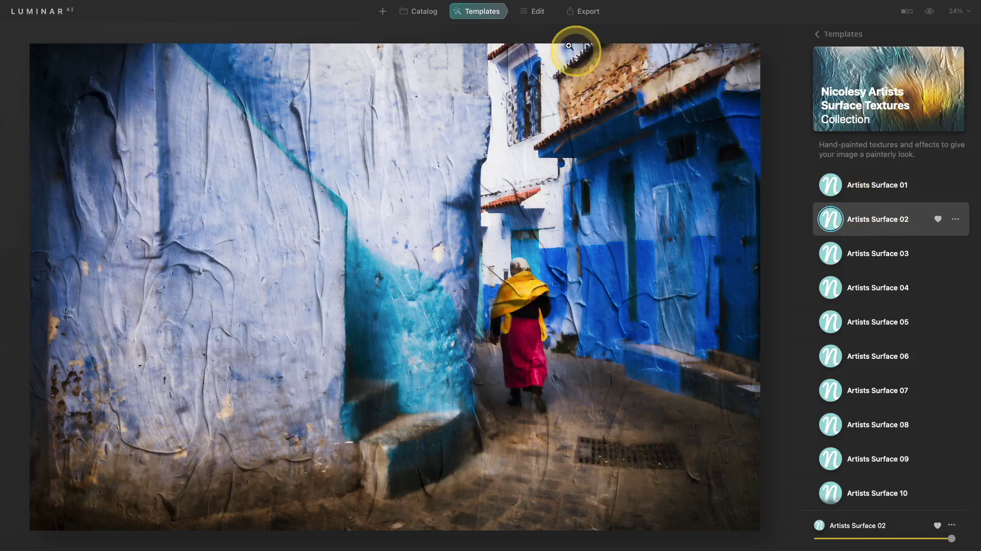
pyautogui.click(541, 17)
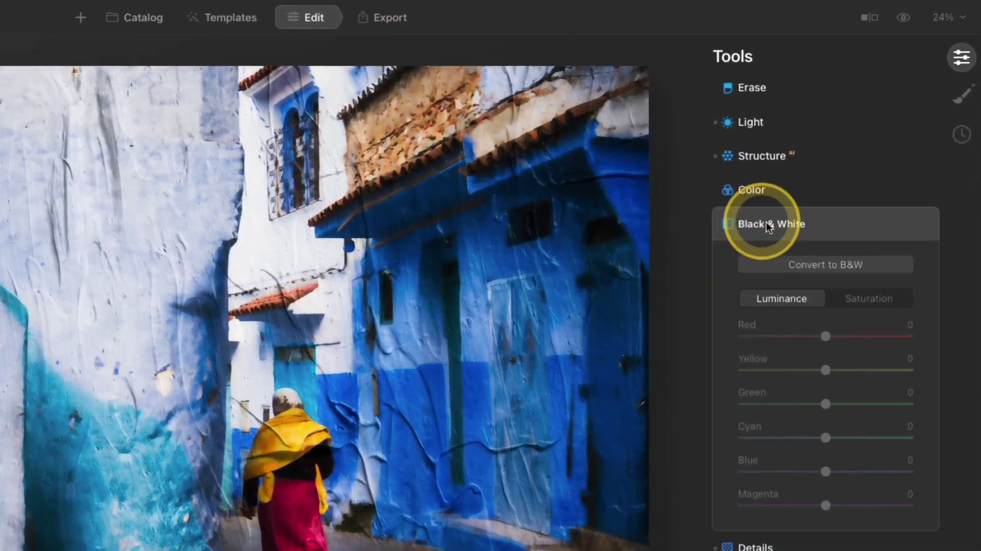
# - Expand Matte (Amount 26, Fade 22, Contrast 20, Vividness -20) and toggle it off and on to compare
pyautogui.click(839, 147)
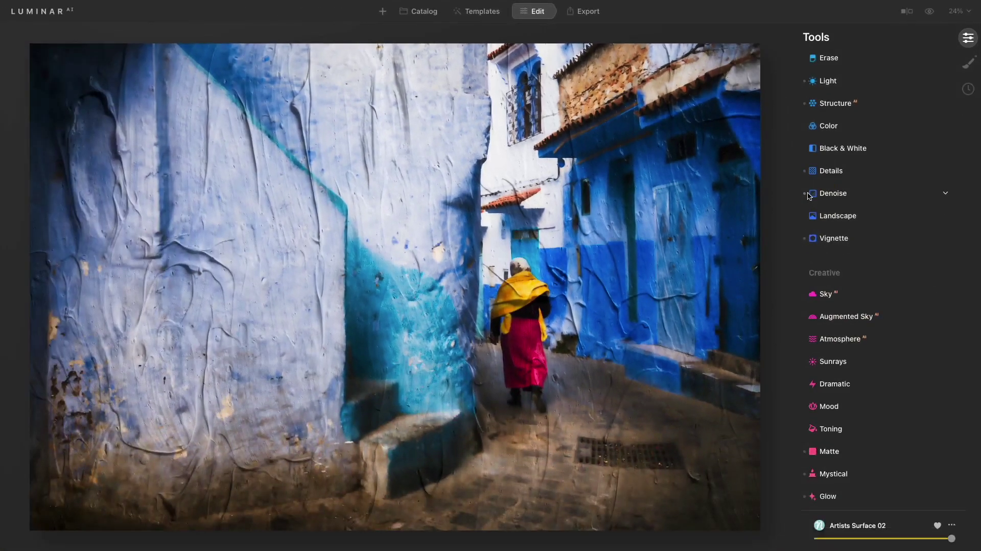
pyautogui.scroll(-3, 720, 293)
pyautogui.scroll(-3, 808, 196)
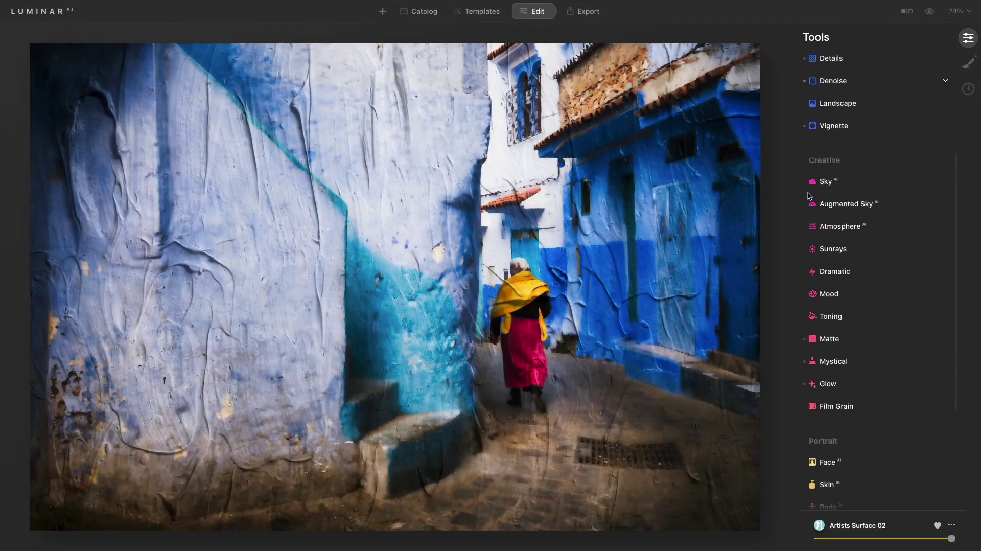
pyautogui.click(834, 288)
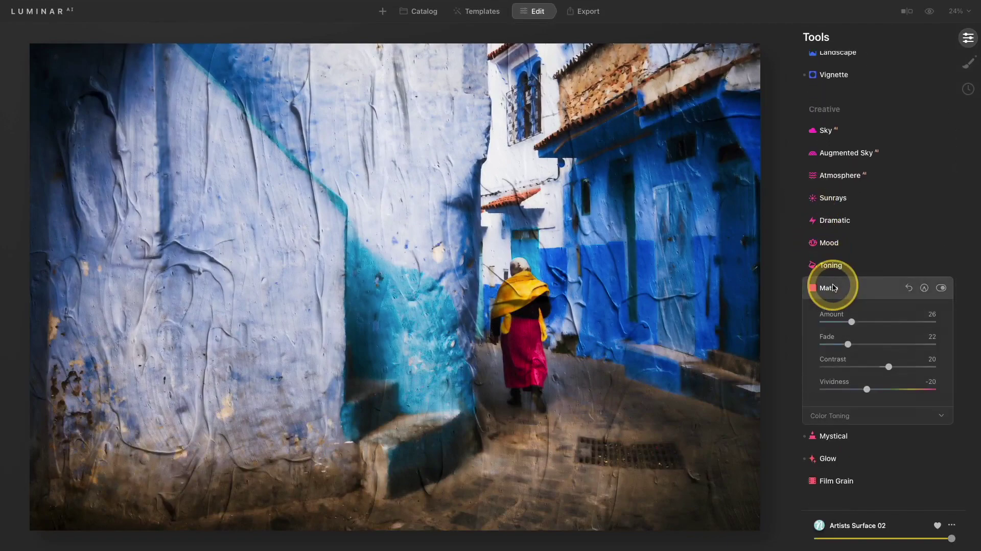
pyautogui.click(941, 288)
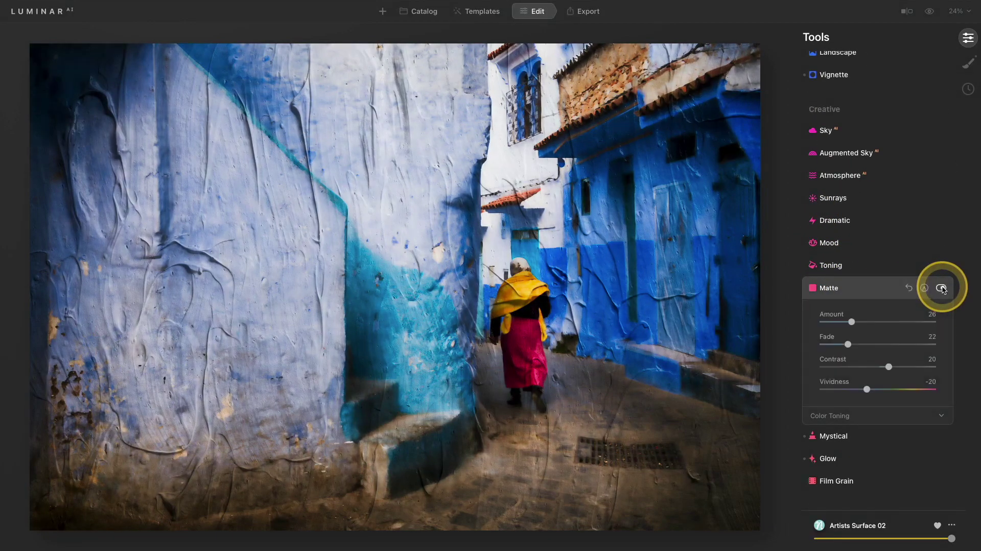
pyautogui.click(941, 287)
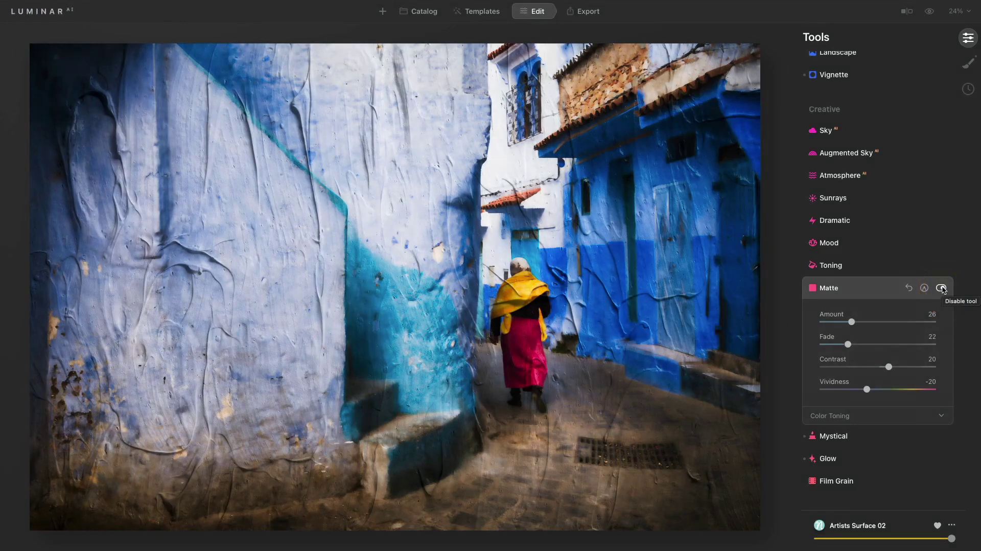
# - Show the Local Masking layers and expand the template's Texture layer to see its mask and settings
pyautogui.click(967, 64)
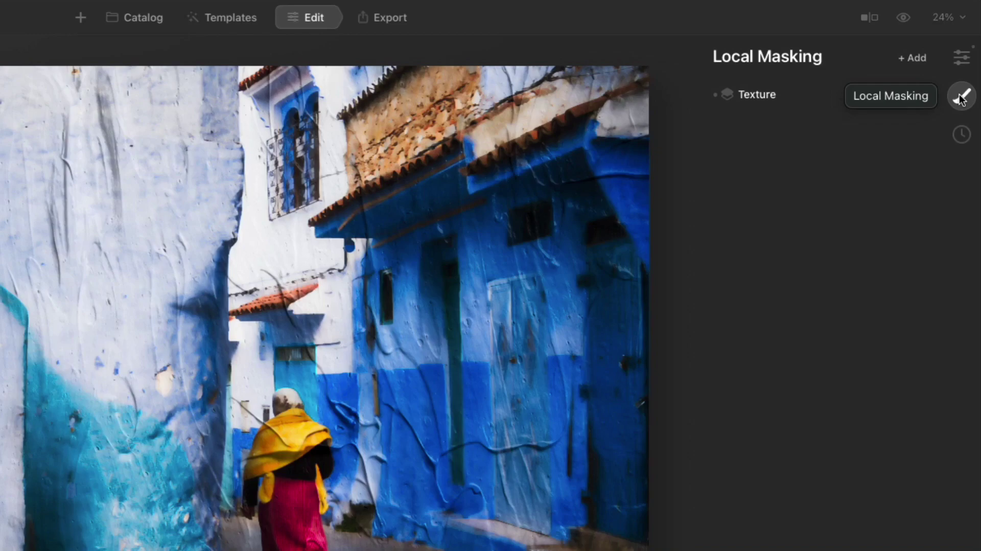
pyautogui.click(960, 59)
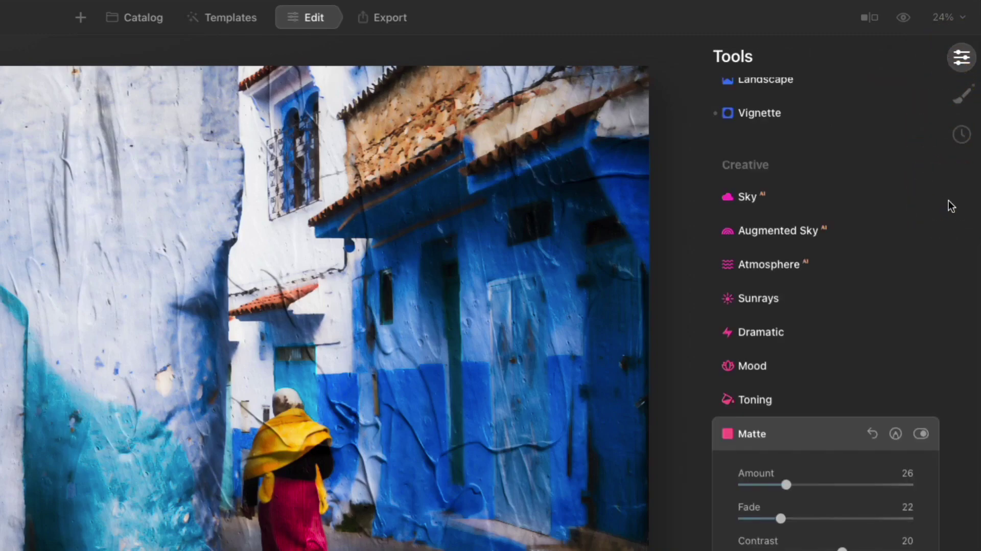
pyautogui.click(961, 95)
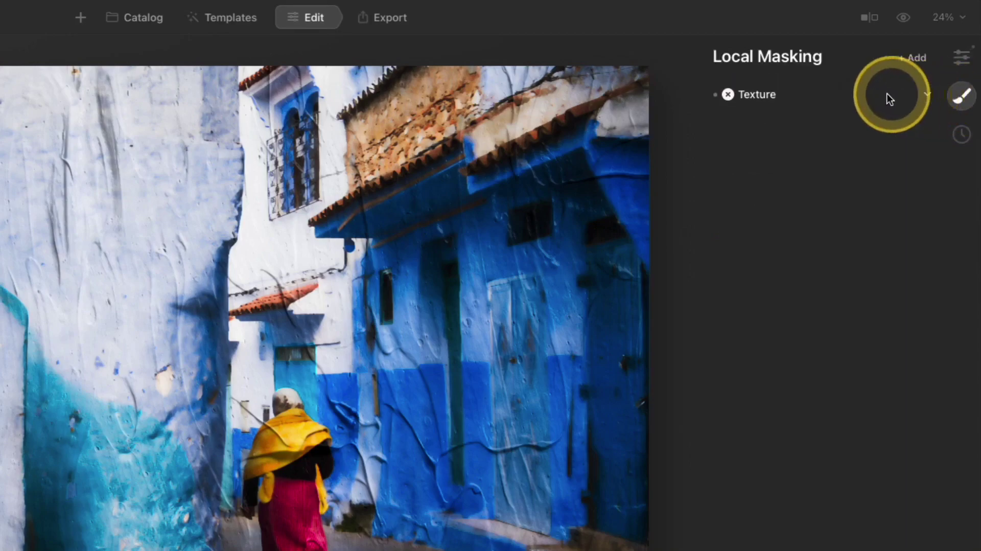
pyautogui.click(891, 97)
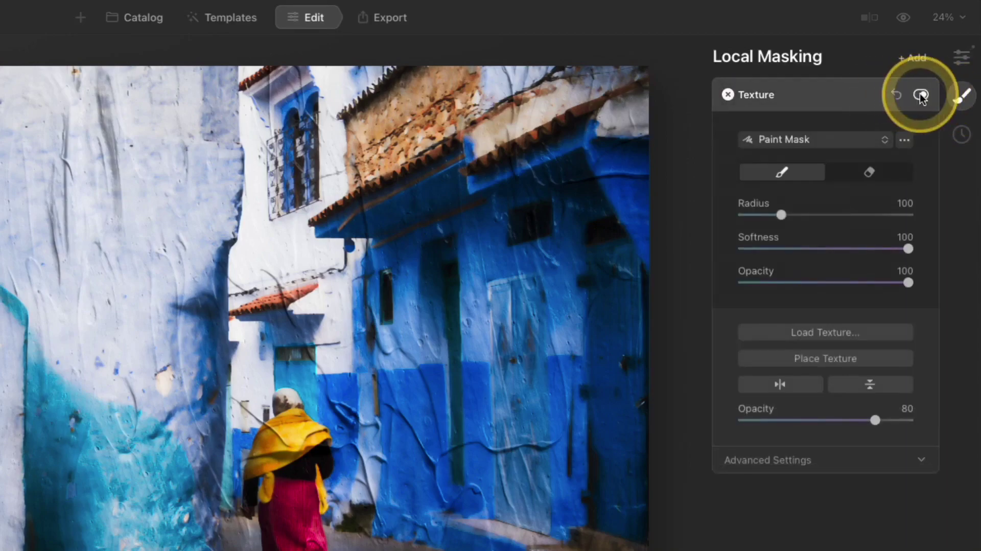